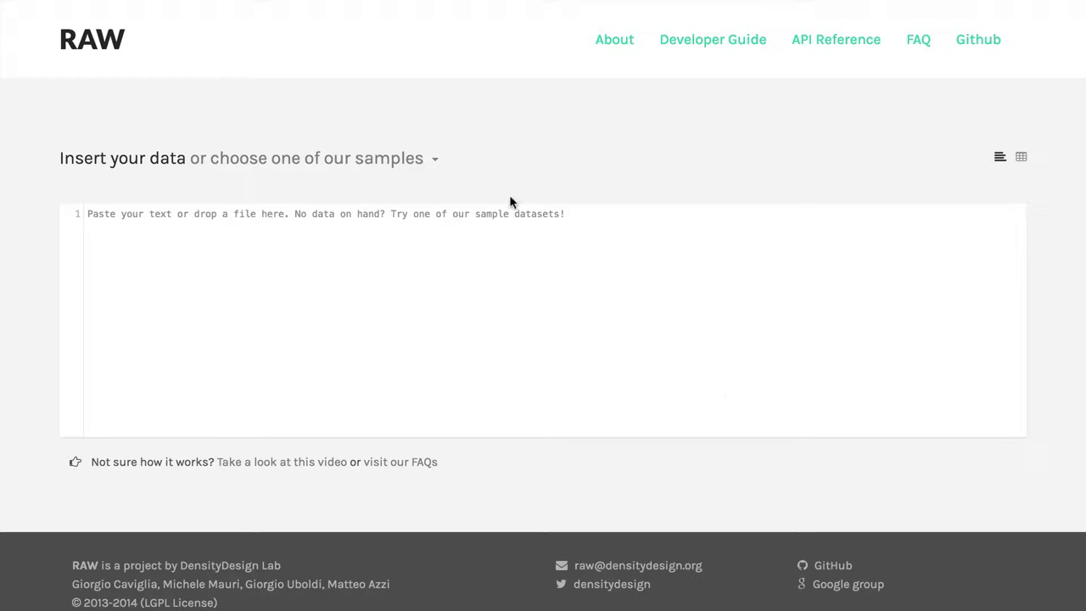
# Load the Music (flows) sample dataset, parsing 496 records with Year, Media and Market Share.
pyautogui.scroll(-3, 512, 201)
pyautogui.scroll(1, 512, 201)
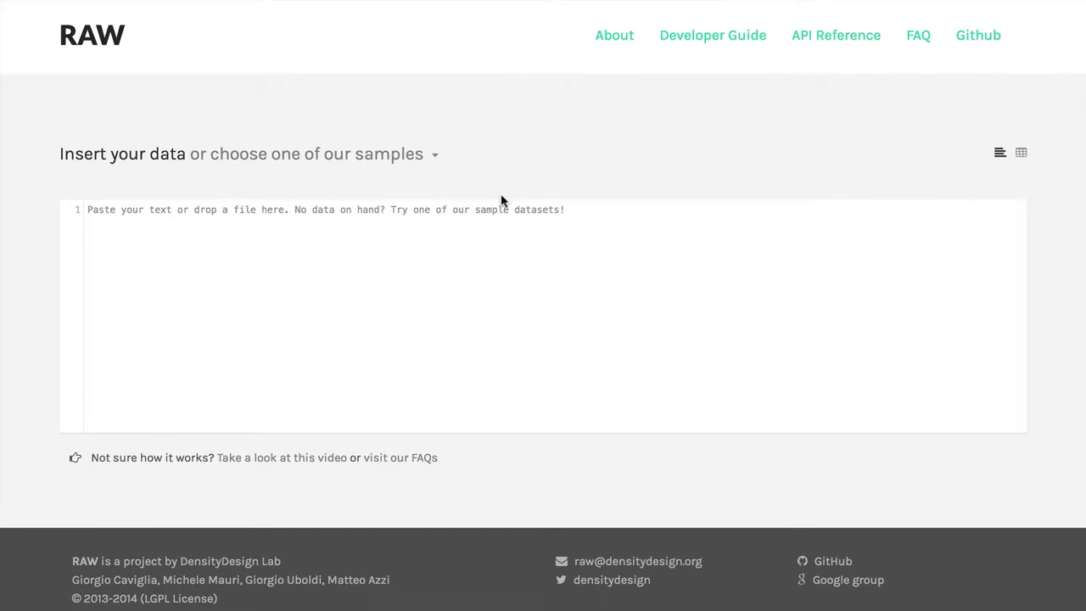
pyautogui.click(418, 163)
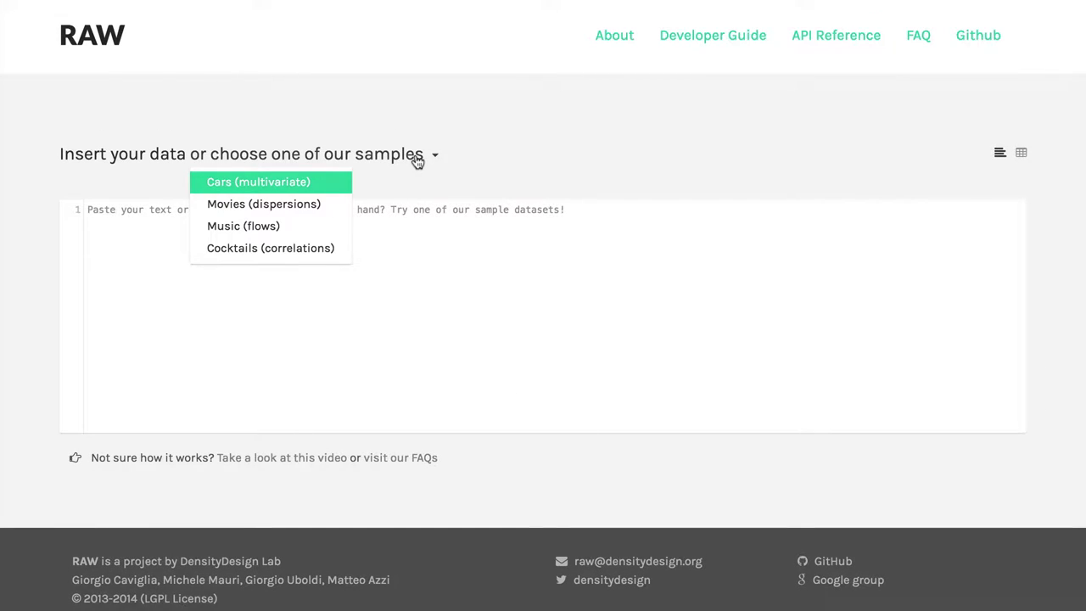
pyautogui.click(268, 226)
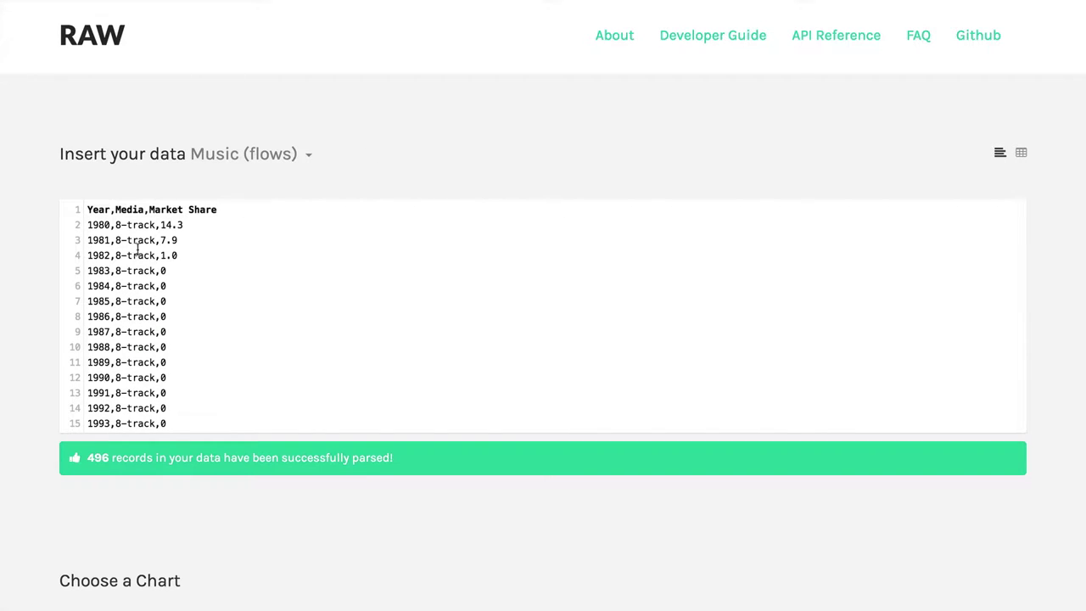
pyautogui.scroll(-2, 27, 311)
pyautogui.scroll(-5, 27, 310)
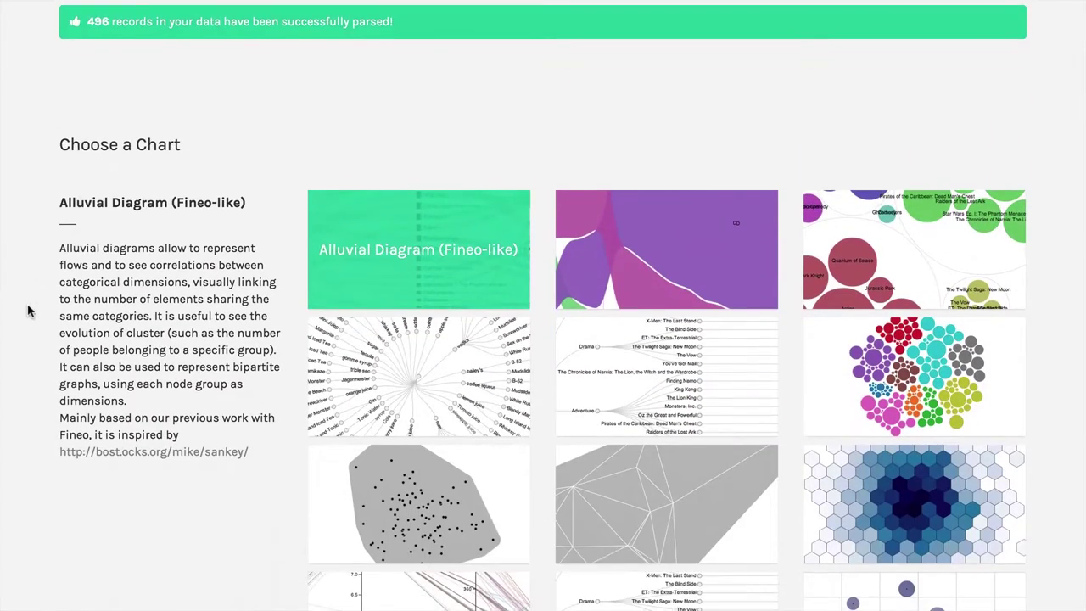
pyautogui.scroll(-3, 27, 311)
pyautogui.scroll(-3, 27, 310)
pyautogui.scroll(-4, 27, 310)
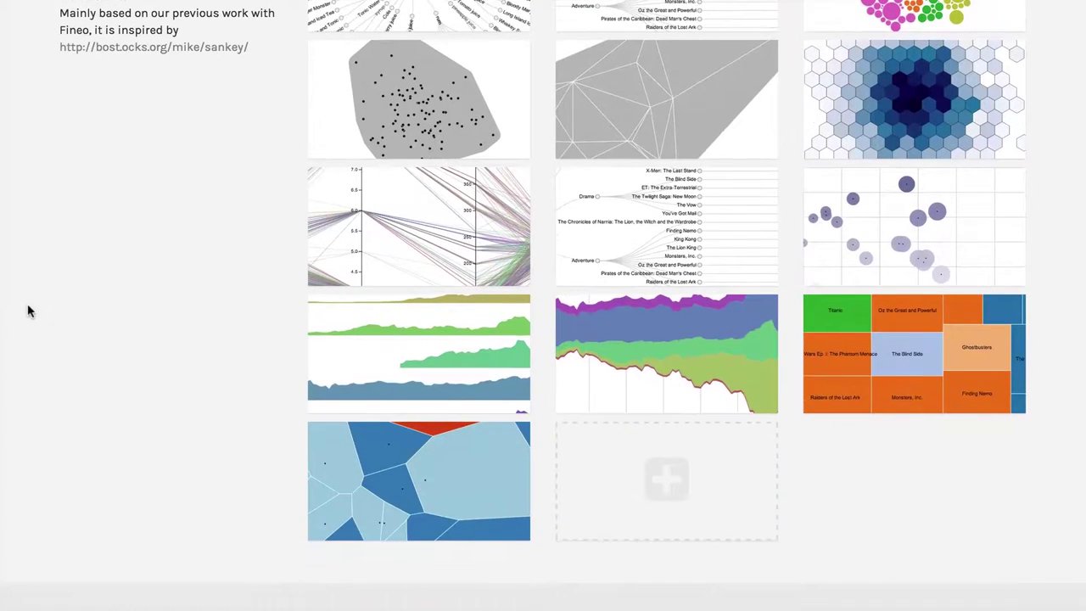
pyautogui.scroll(-3, 28, 310)
pyautogui.scroll(-6, 27, 310)
pyautogui.scroll(-1, 27, 310)
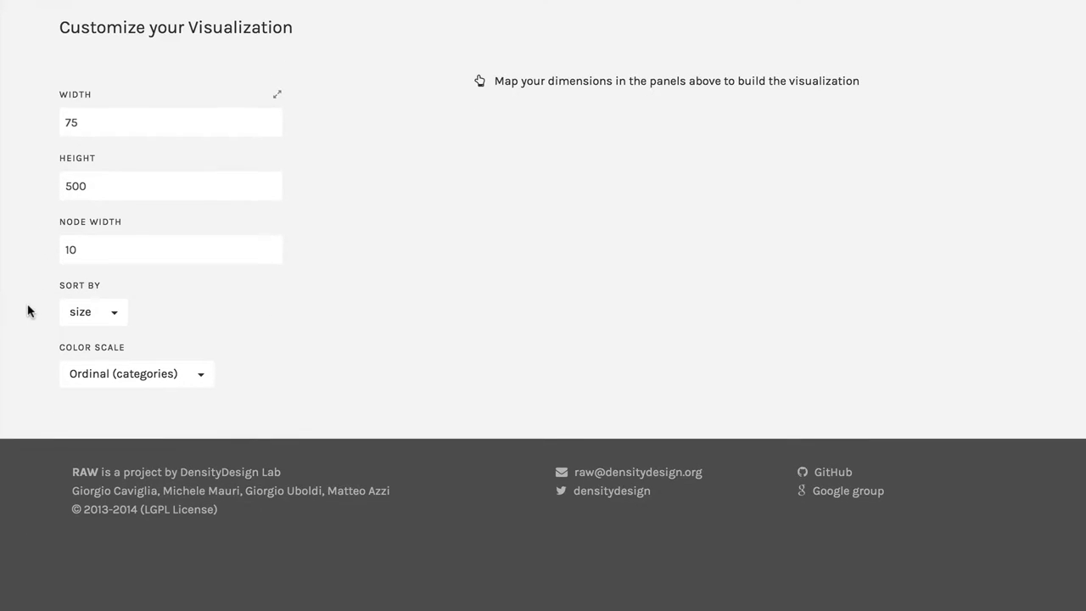
pyautogui.scroll(8, 27, 310)
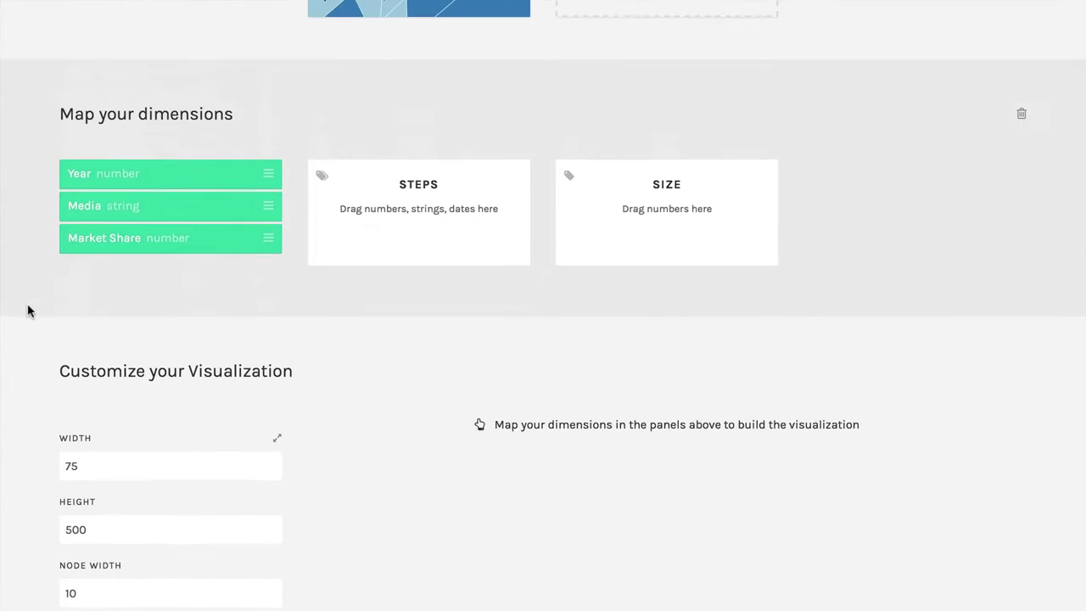
pyautogui.scroll(4, 27, 311)
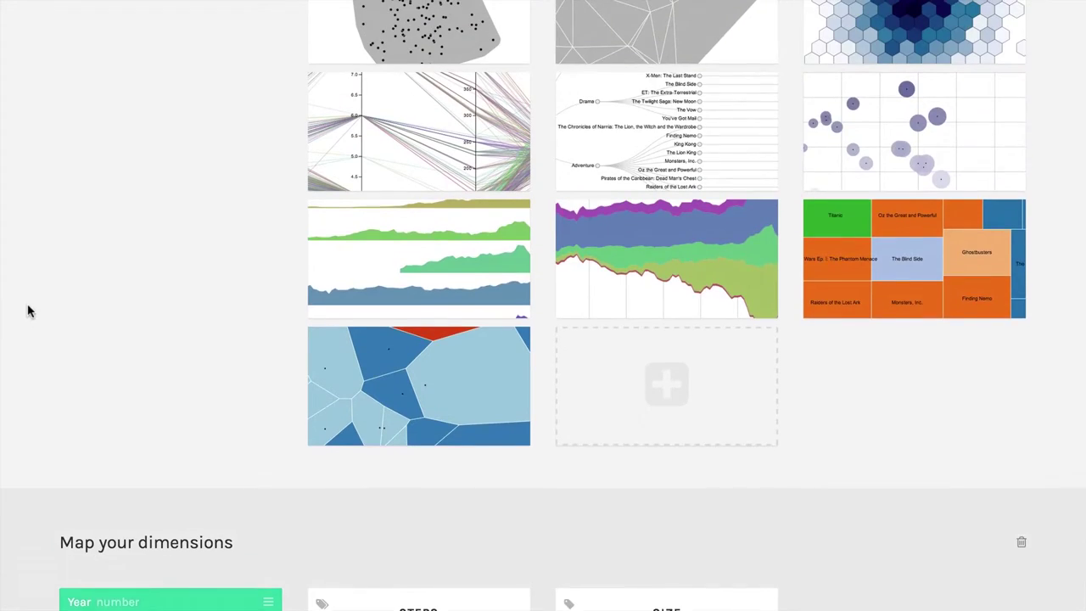
pyautogui.scroll(3, 27, 311)
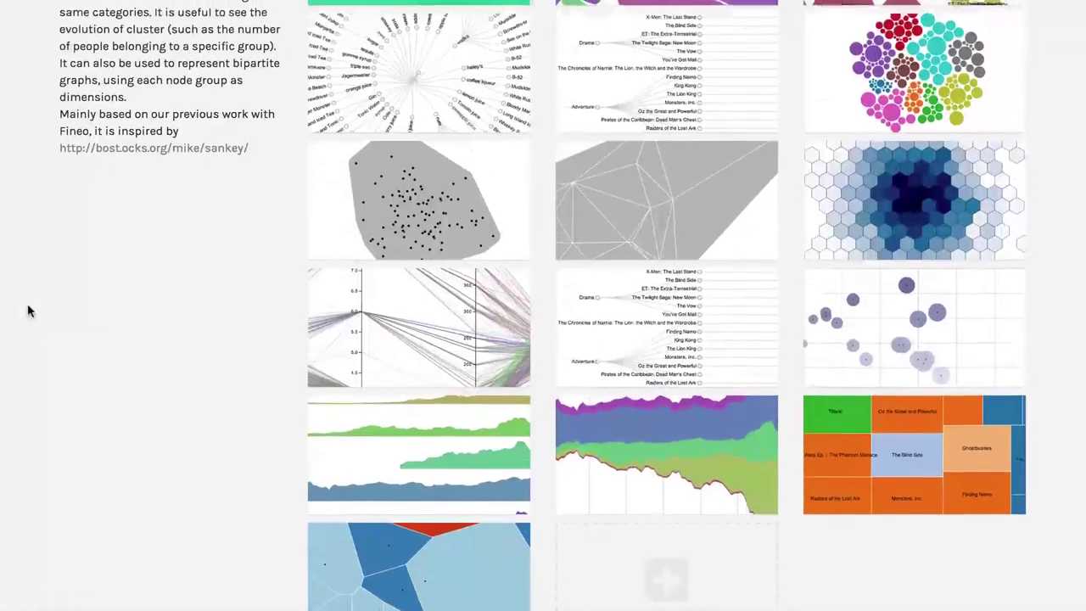
pyautogui.scroll(1, 27, 310)
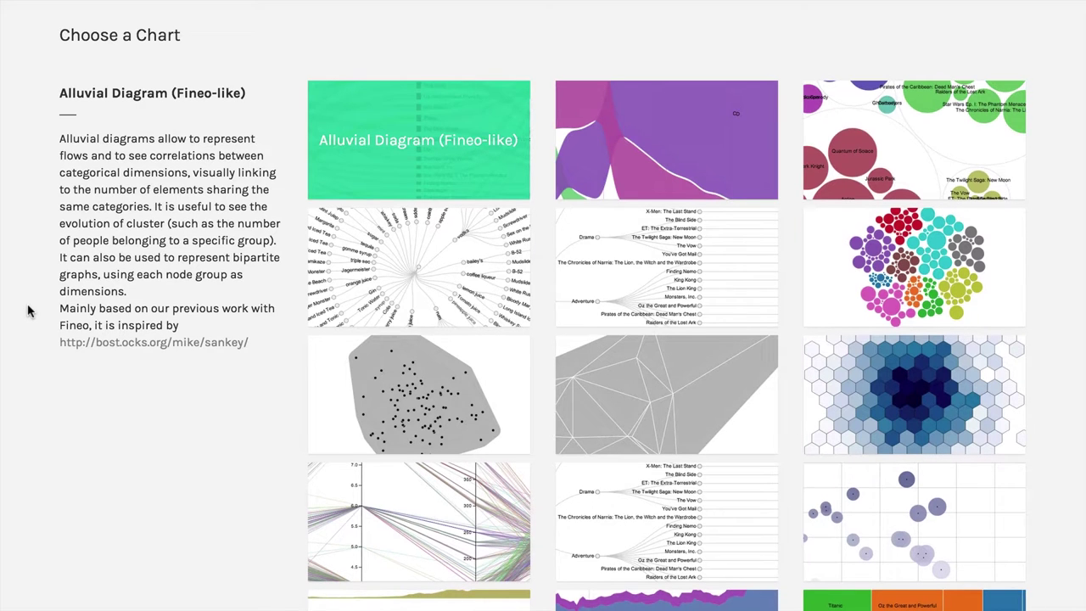
# Choose the Small Multiples (Area) chart, which shows empty Group, Date and Size slots.
pyautogui.scroll(-3, 27, 310)
pyautogui.scroll(-2, 28, 311)
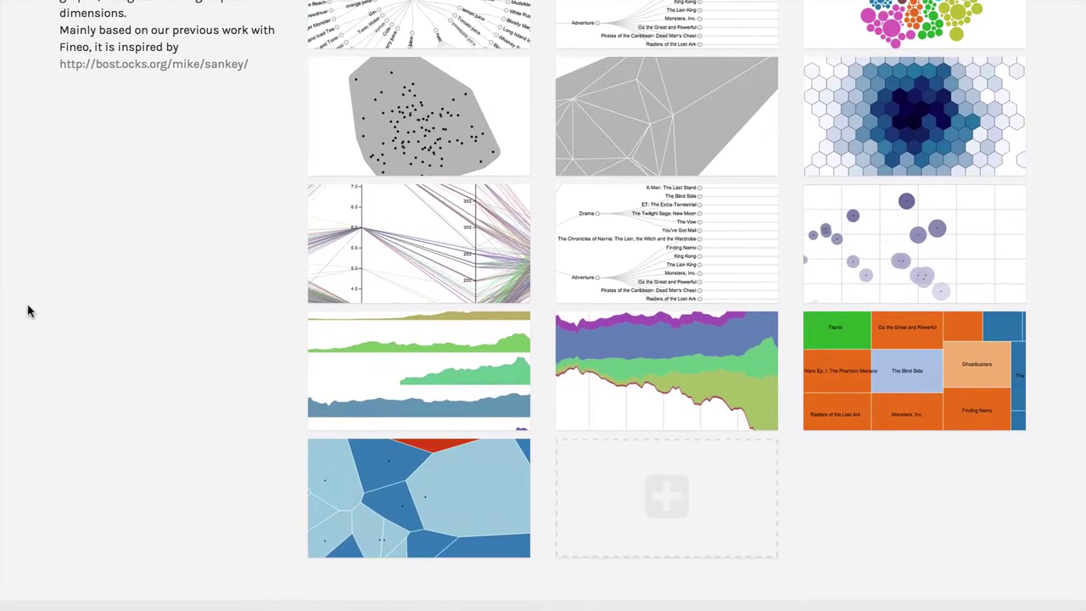
pyautogui.scroll(-1, 27, 311)
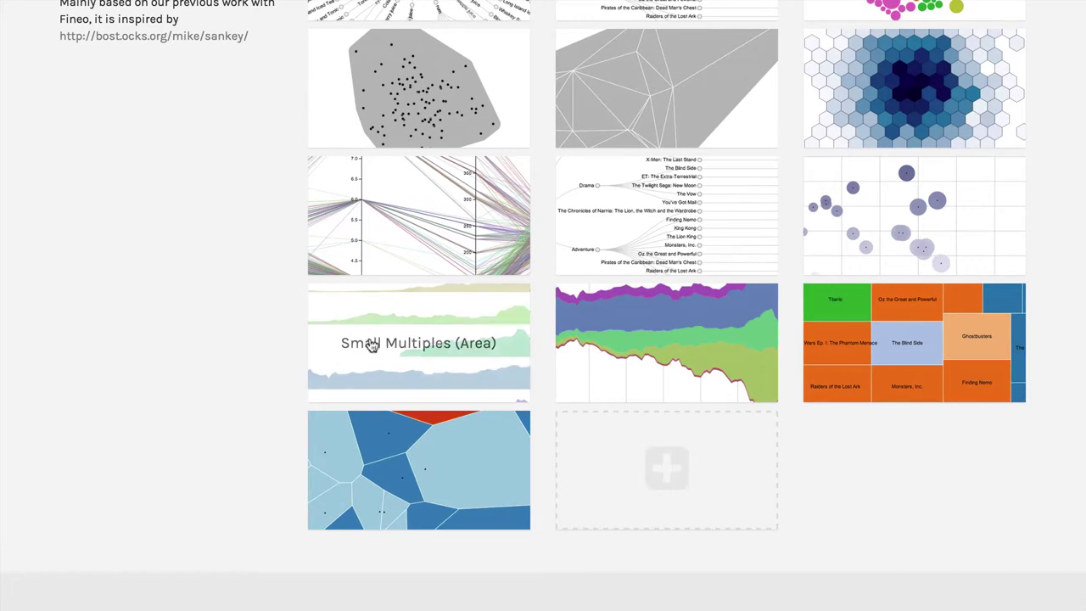
pyautogui.click(432, 350)
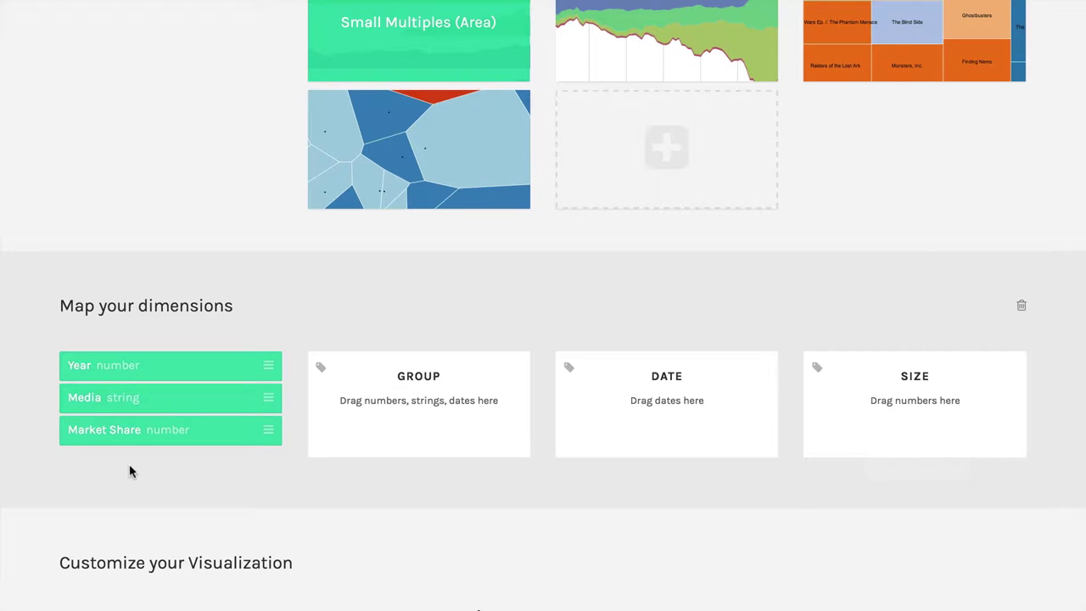
pyautogui.scroll(-5, 1055, 245)
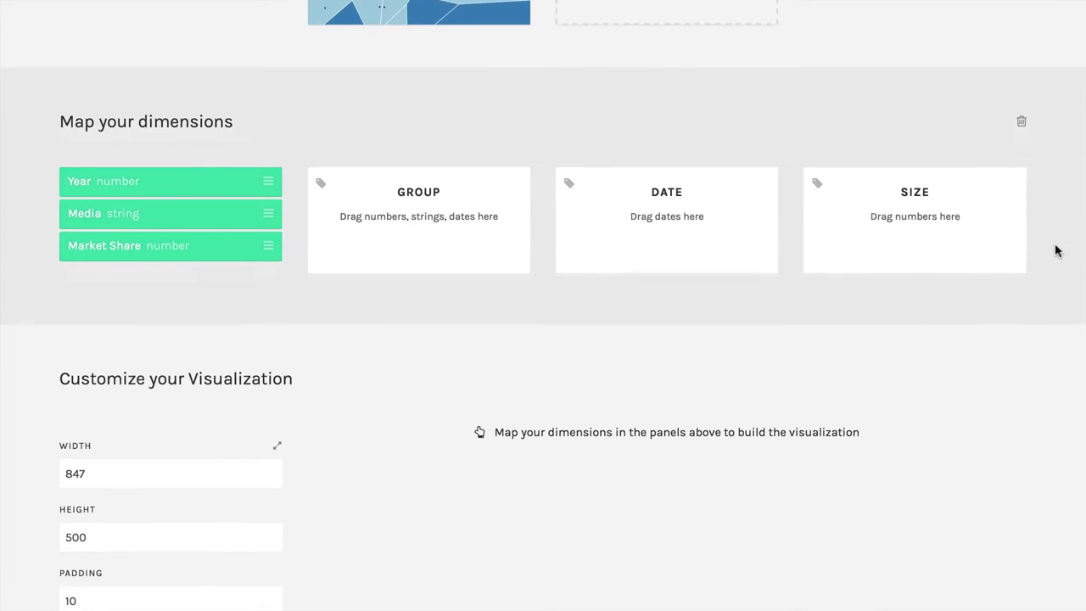
pyautogui.scroll(-2, 1057, 251)
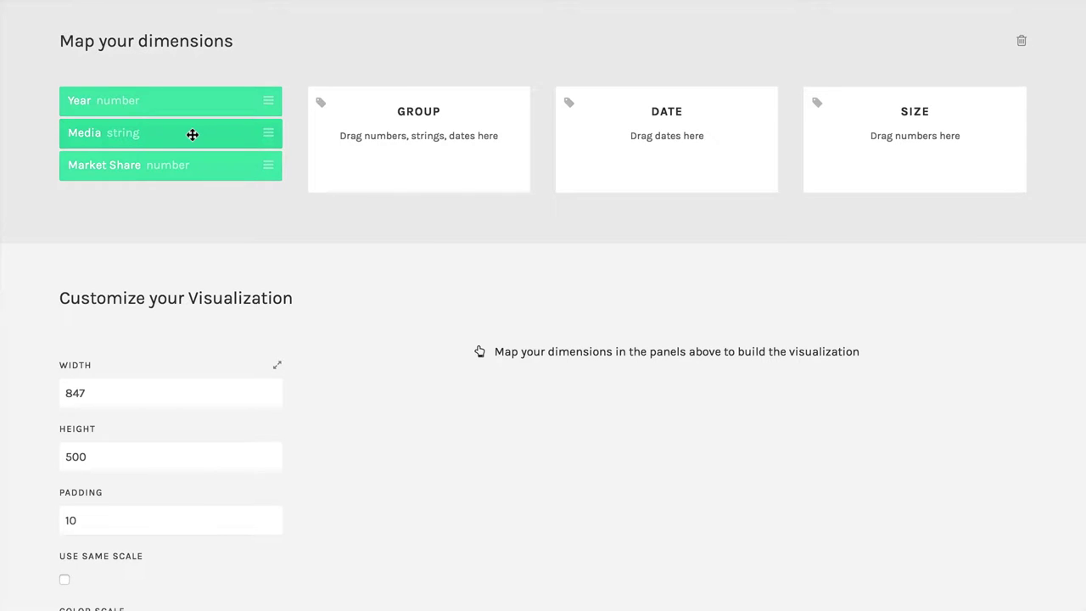
# Map Media to Group so the preview lists one labelled row per media type.
pyautogui.moveTo(193, 134); pyautogui.dragTo(433, 166)
pyautogui.scroll(-5, 365, 263)
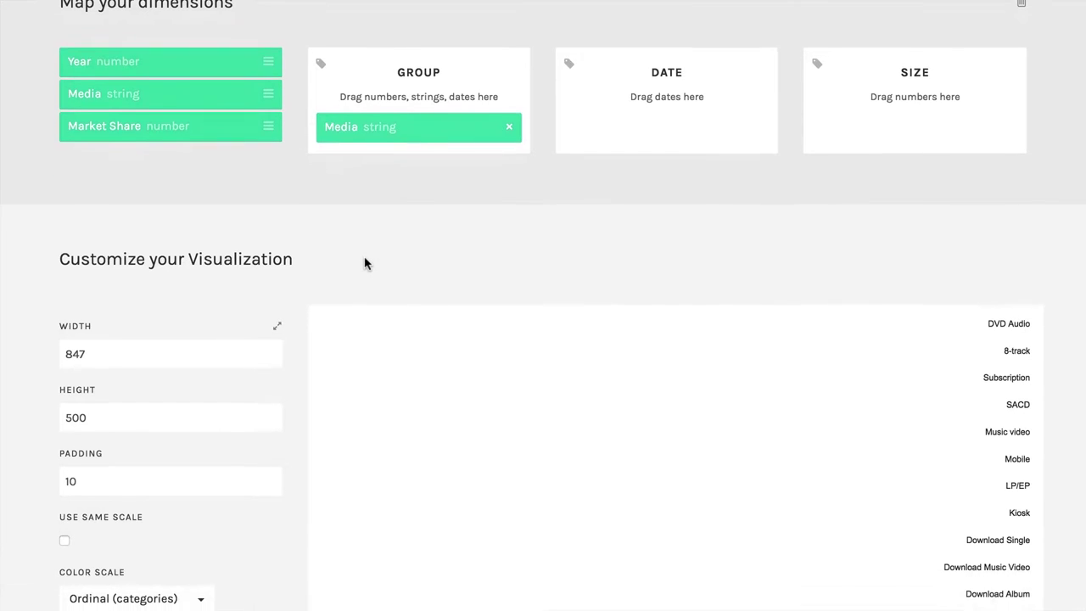
pyautogui.scroll(-2, 365, 263)
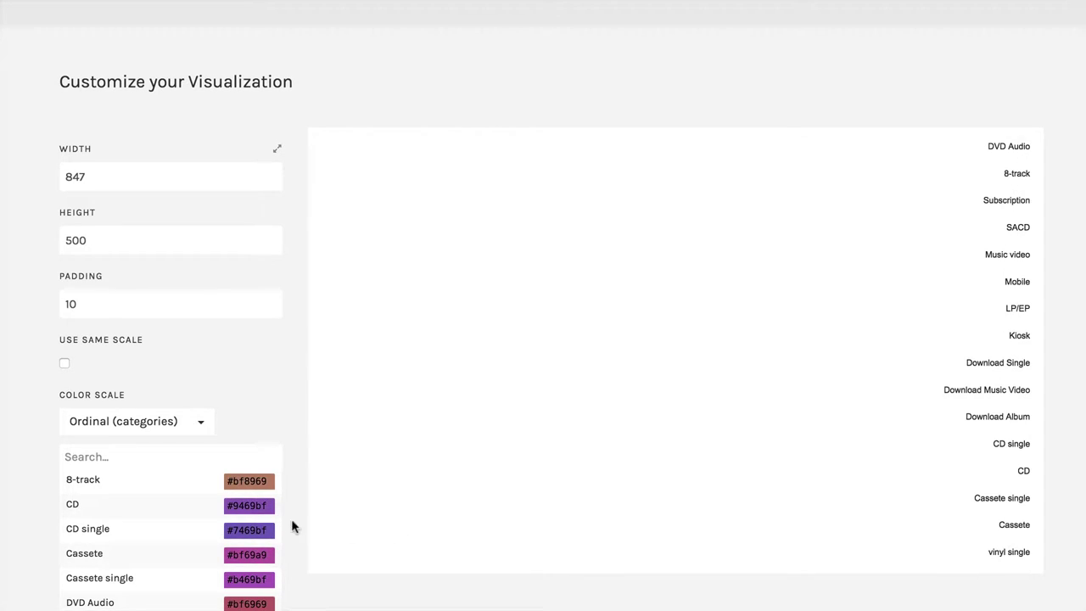
pyautogui.scroll(-2, 286, 528)
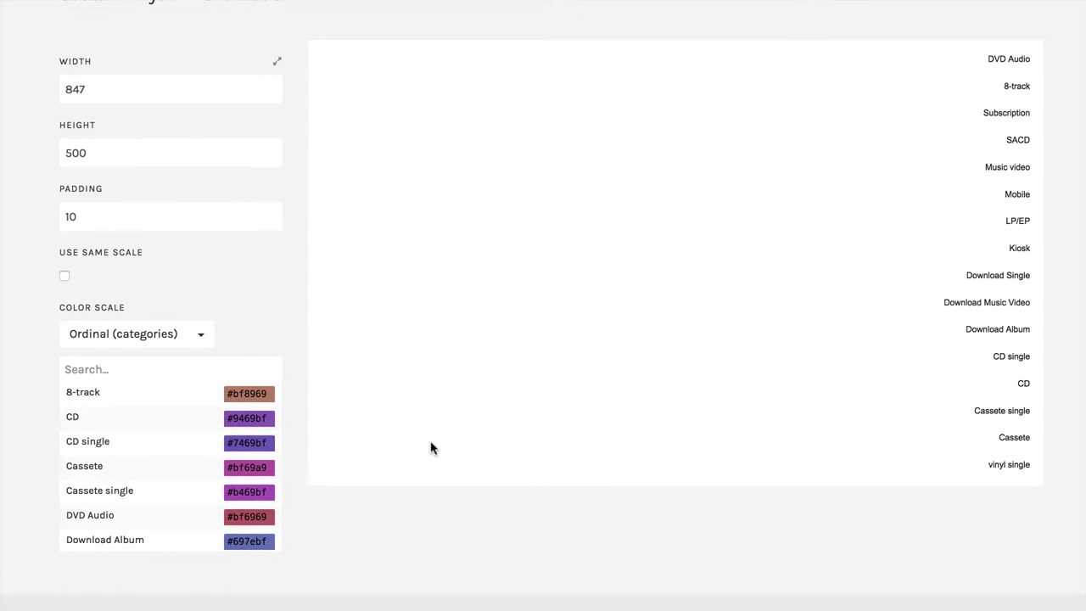
pyautogui.scroll(1, 435, 445)
pyautogui.scroll(5, 436, 444)
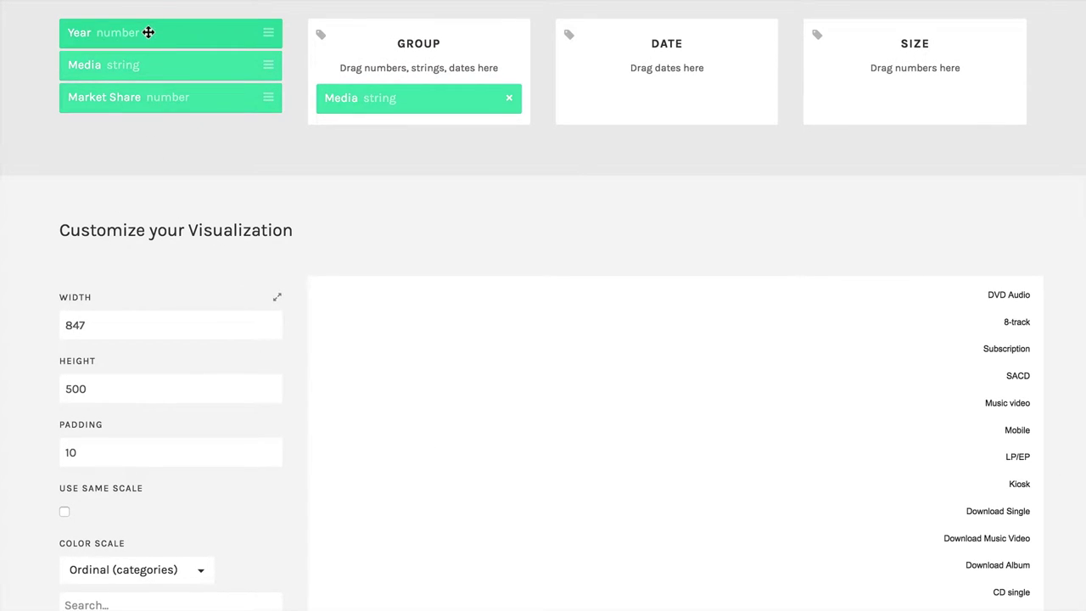
# Map Year to Date, turning each media row into a full-width coloured band.
pyautogui.moveTo(148, 32); pyautogui.dragTo(620, 84)
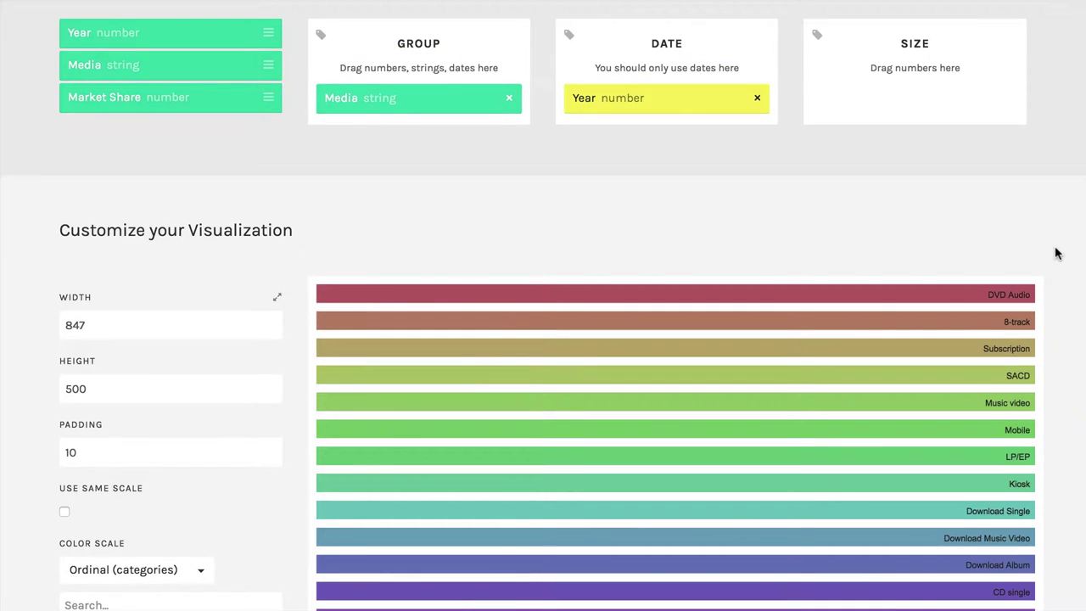
pyautogui.scroll(-3, 1057, 253)
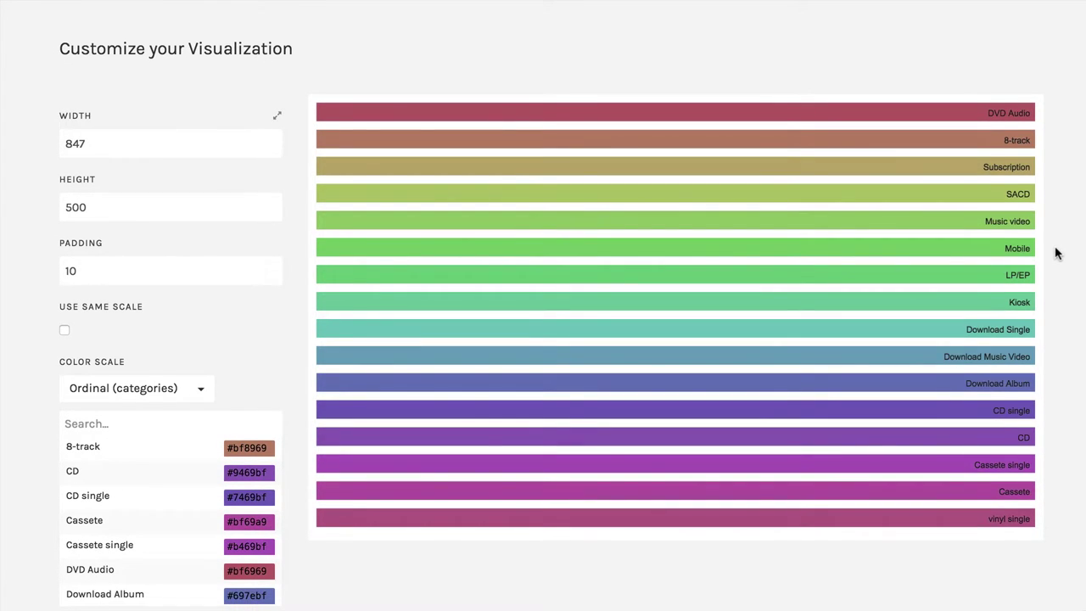
pyautogui.scroll(2, 1057, 253)
pyautogui.scroll(1, 1056, 253)
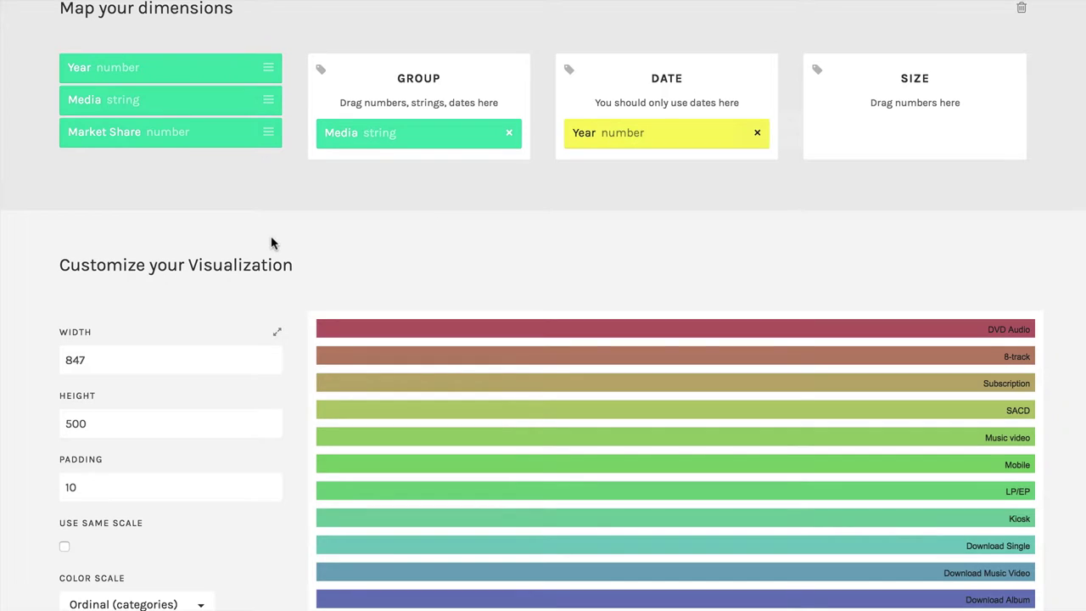
# Map Market Share to Size so each media row shows its share curve over time.
pyautogui.moveTo(158, 138); pyautogui.dragTo(914, 138)
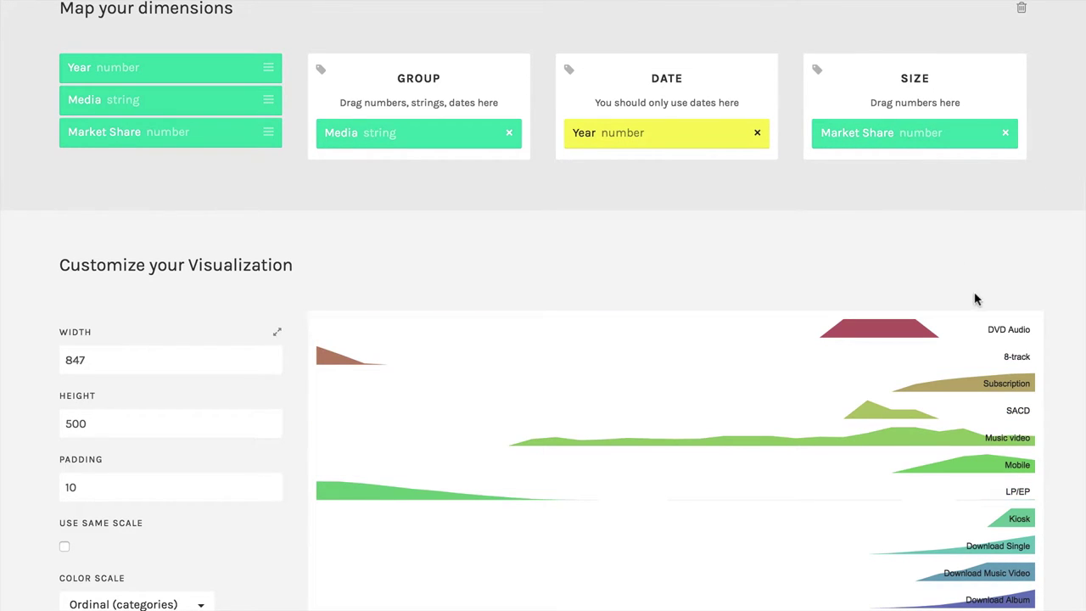
pyautogui.scroll(-3, 1052, 338)
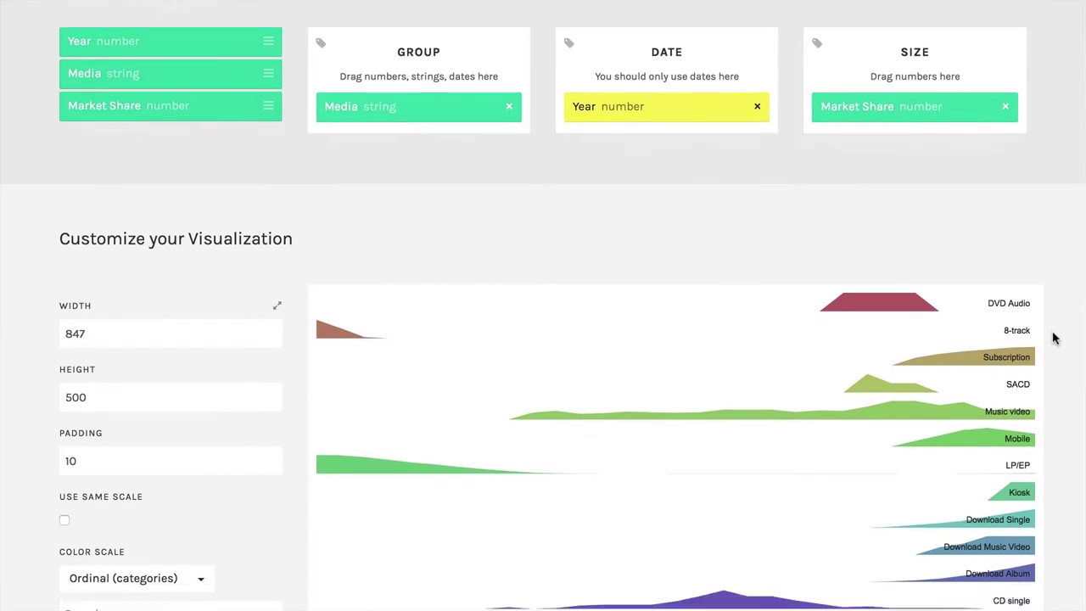
pyautogui.scroll(-1, 1053, 338)
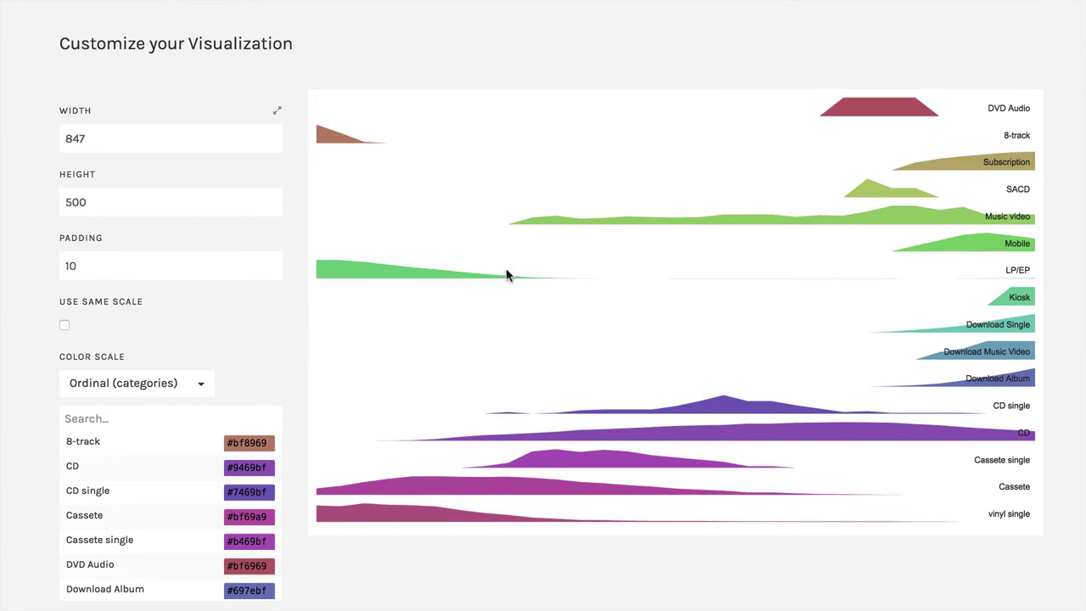
# Enable Use same scale so CD, Cassette and LP/EP dominate the shared-scale panels.
pyautogui.click(63, 328)
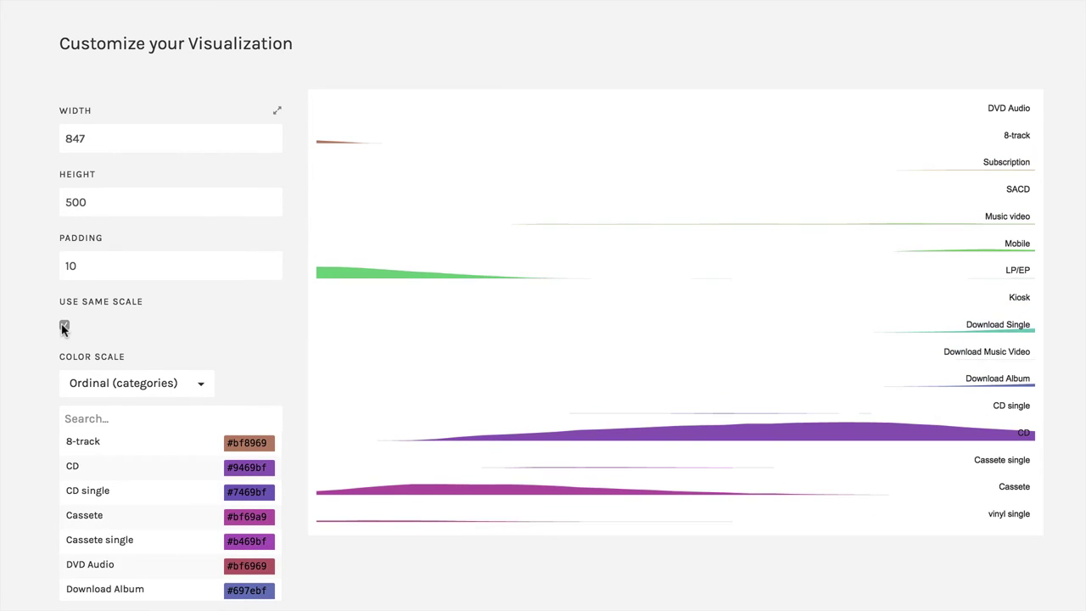